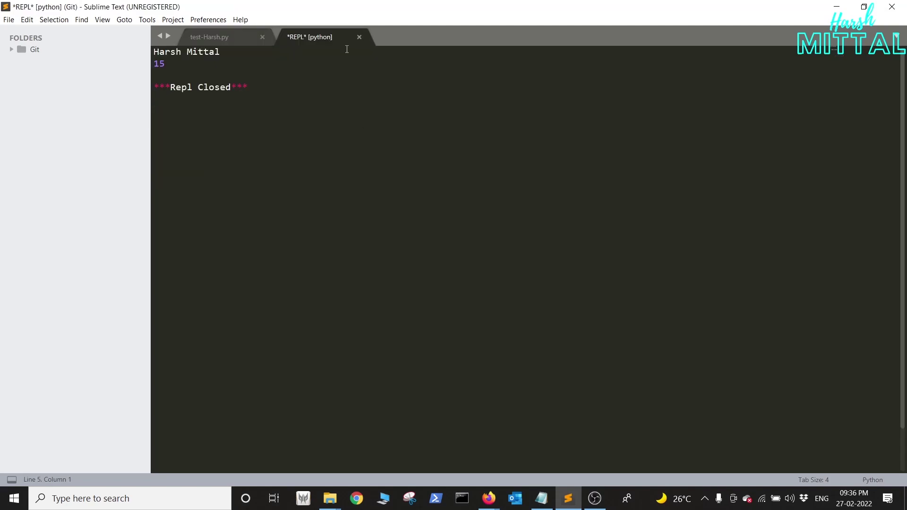
- Copy the 'return a+b' line from the Stack Overflow answer into the addNumer function
{"action": "left_click", "coordinate": [359, 37]}
{"action": "mouse_move", "coordinate": [488, 498]}
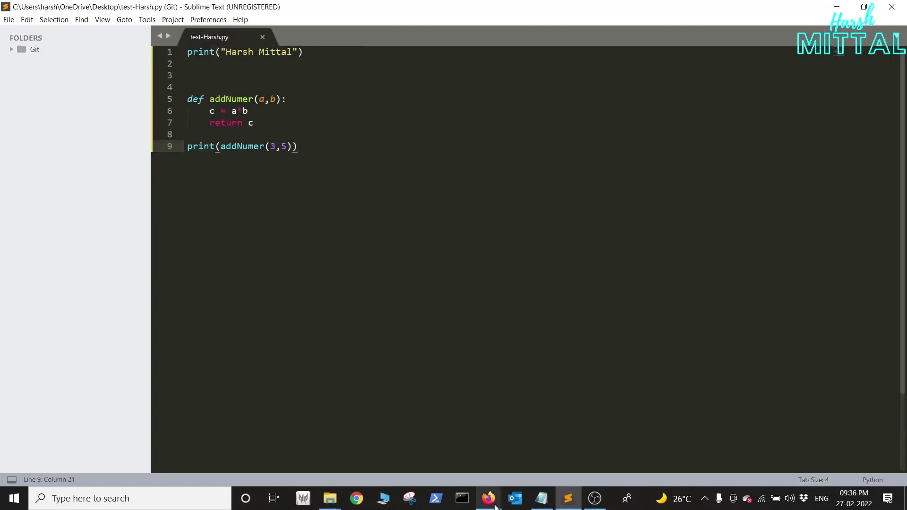
{"action": "left_click", "coordinate": [532, 460]}
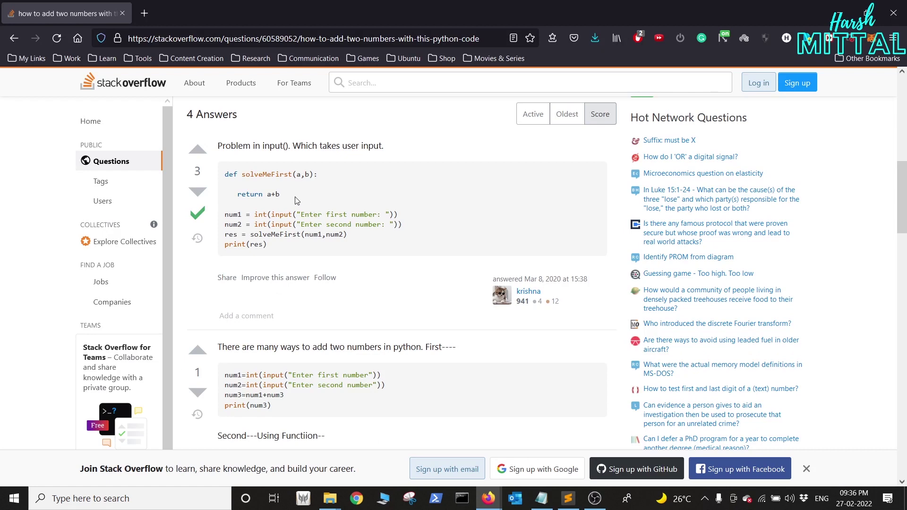
{"action": "left_click_drag", "start_coordinate": [297, 199], "coordinate": [223, 194]}
{"action": "key", "text": "ctrl+c"}
{"action": "key", "text": "alt+Tab"}
{"action": "left_click", "coordinate": [185, 128]}
{"action": "key", "text": "ctrl+v"}
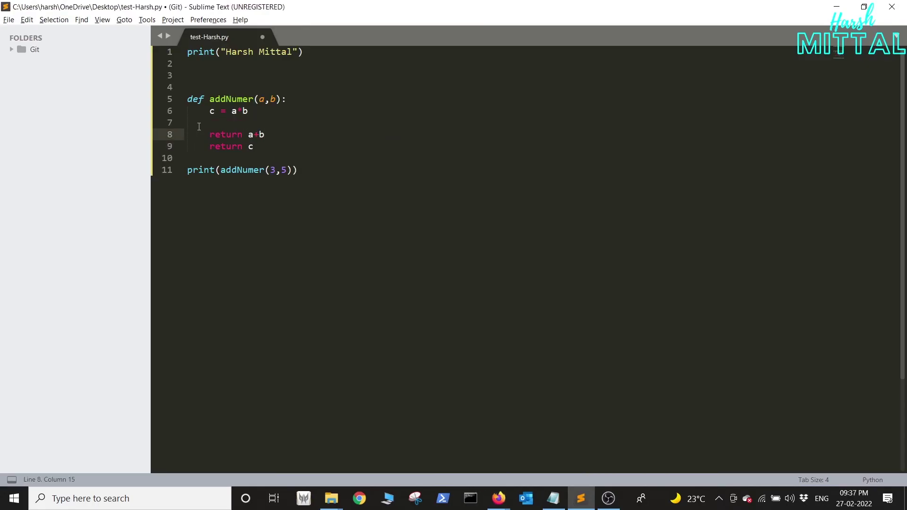
{"action": "left_click", "coordinate": [204, 125]}
{"action": "key", "text": "BackSpace"}
- Save and run the file, then select the resulting IndentationError message
{"action": "key", "text": "ctrl+s"}
{"action": "key", "text": "F5"}
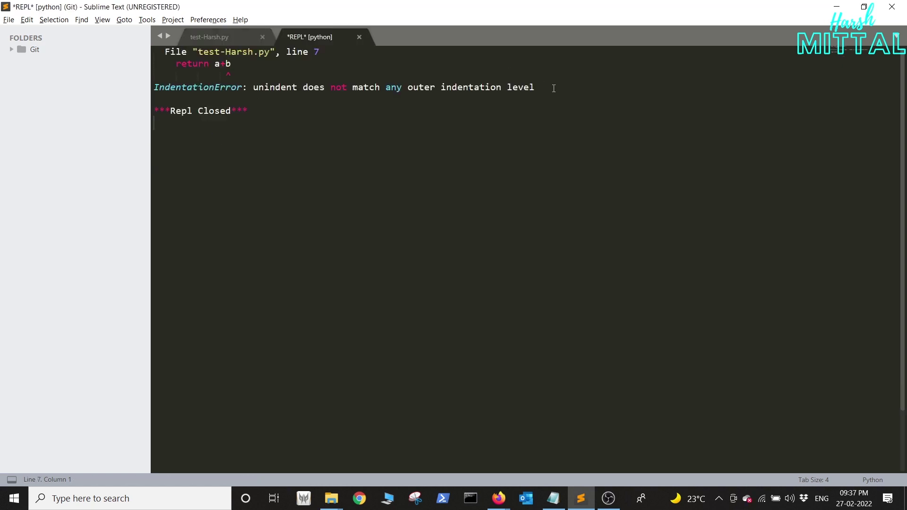
{"action": "left_click_drag", "start_coordinate": [536, 88], "coordinate": [154, 87]}
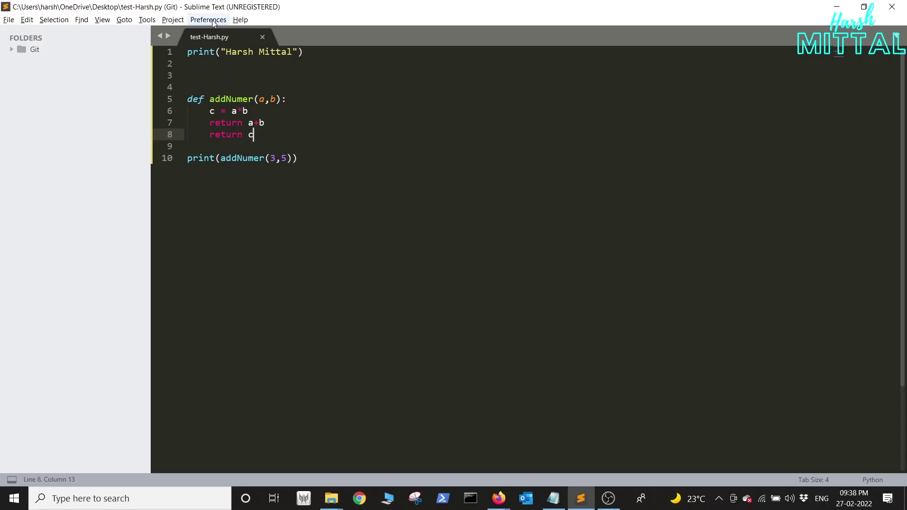
- Add "draw_white_space": "all" to the User preferences file and save it
{"action": "left_click", "coordinate": [200, 27]}
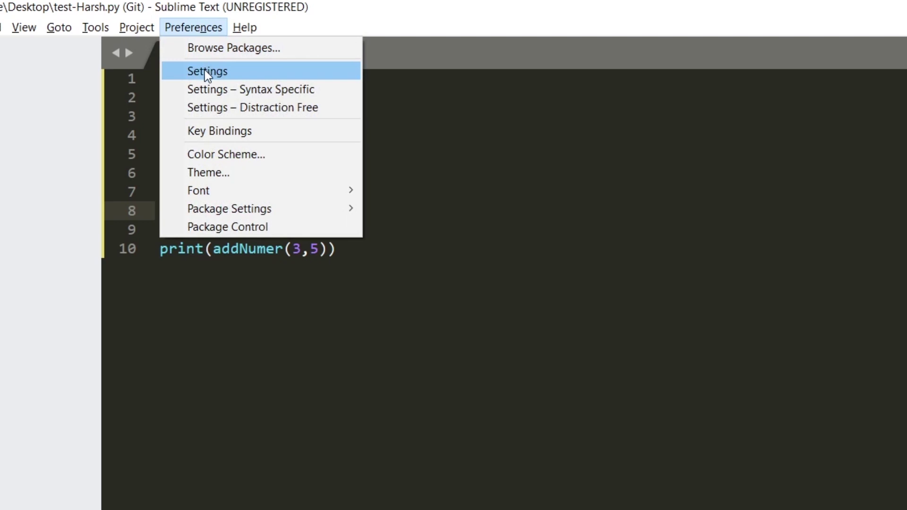
{"action": "left_click", "coordinate": [204, 70]}
{"action": "left_click_drag", "start_coordinate": [522, 101], "coordinate": [512, 60]}
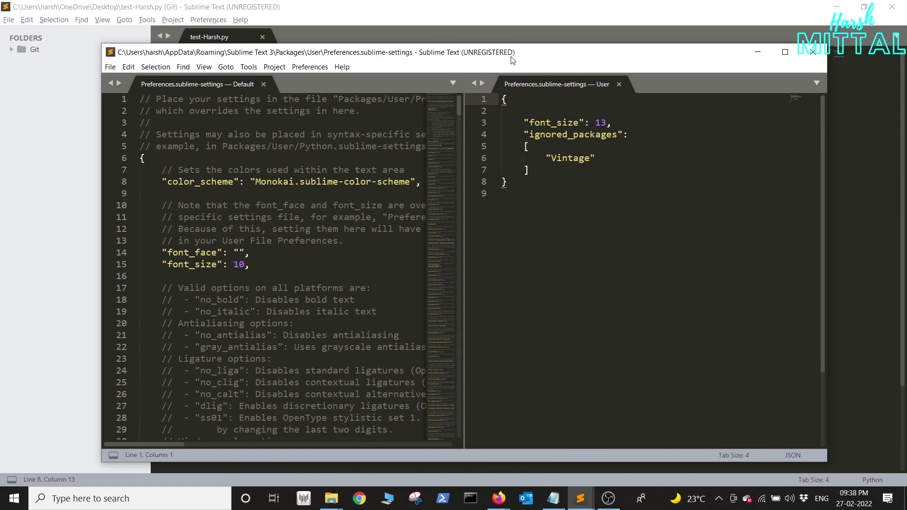
{"action": "left_click", "coordinate": [524, 110]}
{"action": "type", "text": "\"draw_white_space\": \"all\""}
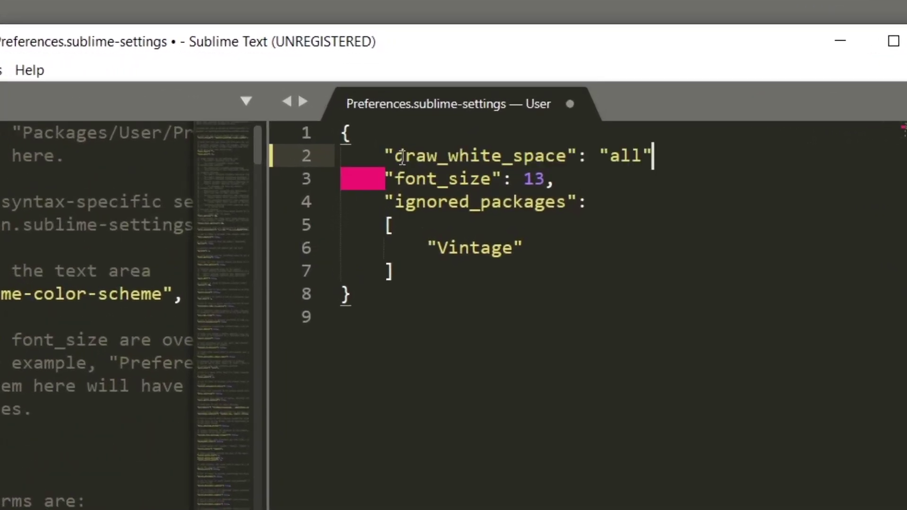
{"action": "type", "text": ","}
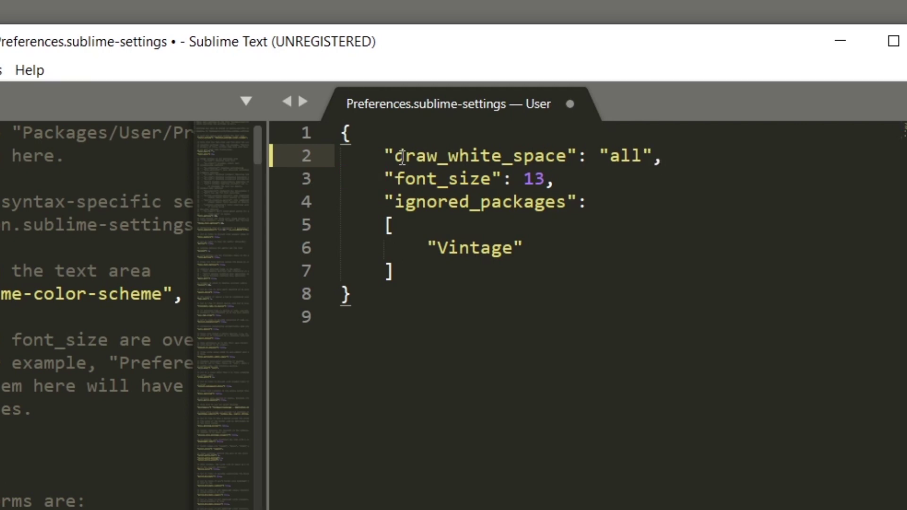
{"action": "key", "text": "ctrl+s"}
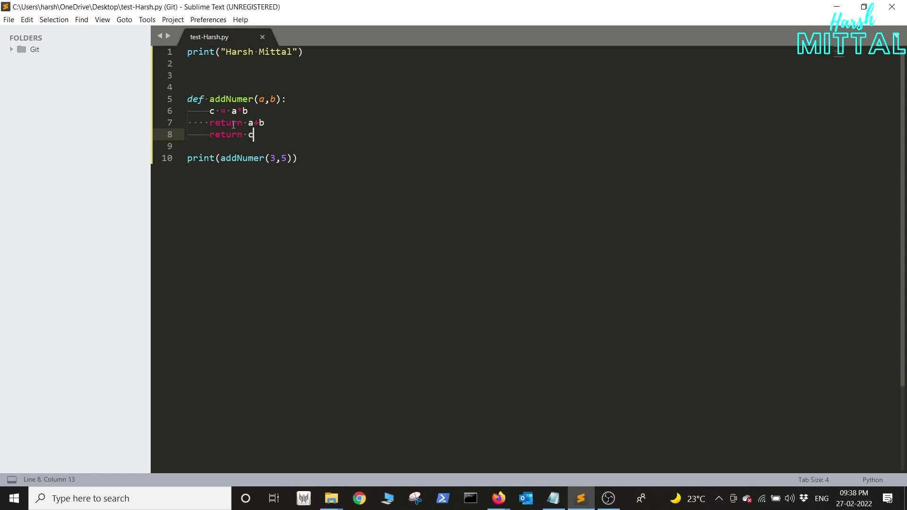
- Replace the four leading spaces before 'return a+b' on line 7 with a tab
{"action": "left_click", "coordinate": [209, 111]}
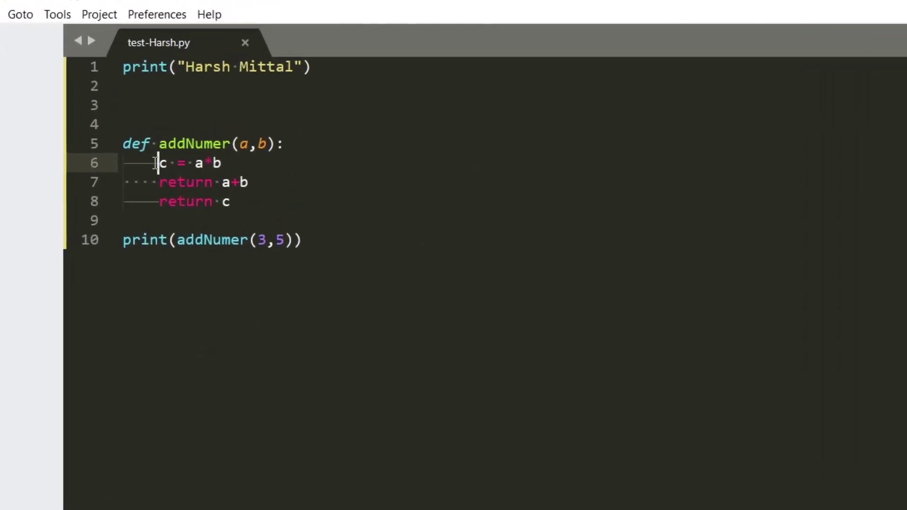
{"action": "left_click", "coordinate": [141, 213]}
{"action": "left_click", "coordinate": [142, 197]}
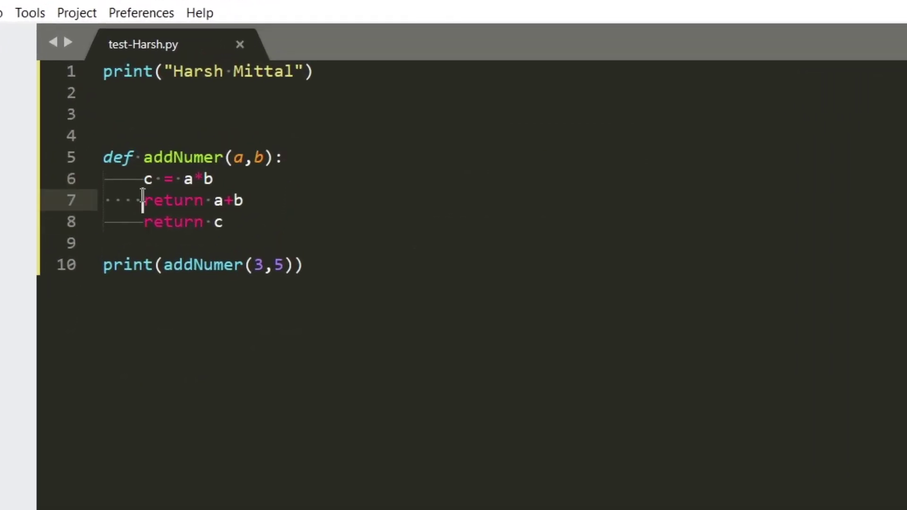
{"action": "key", "text": "BackSpace"}
{"action": "key", "text": "BackSpace"}
{"action": "key", "text": "BackSpace"}
{"action": "key", "text": "BackSpace"}
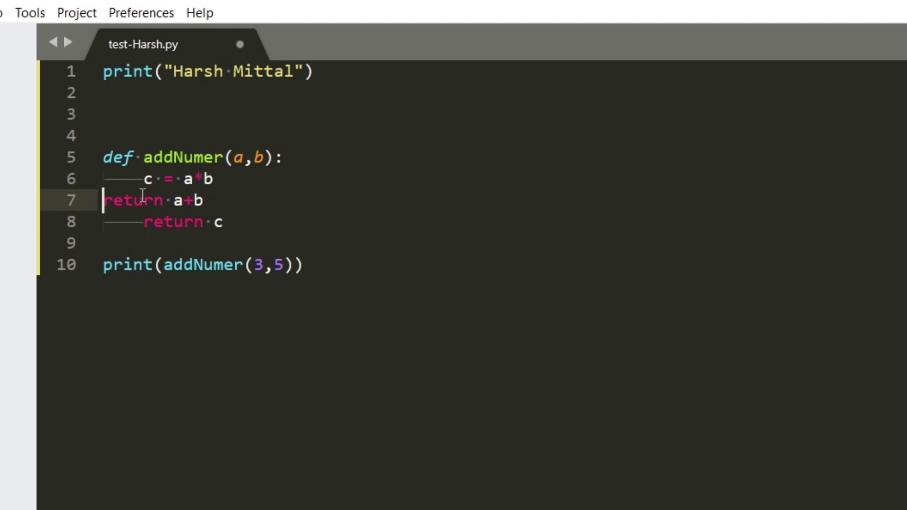
{"action": "key", "text": "Tab"}
- Save and run the file so it prints 8, then close the output
{"action": "key", "text": "ctrl+s"}
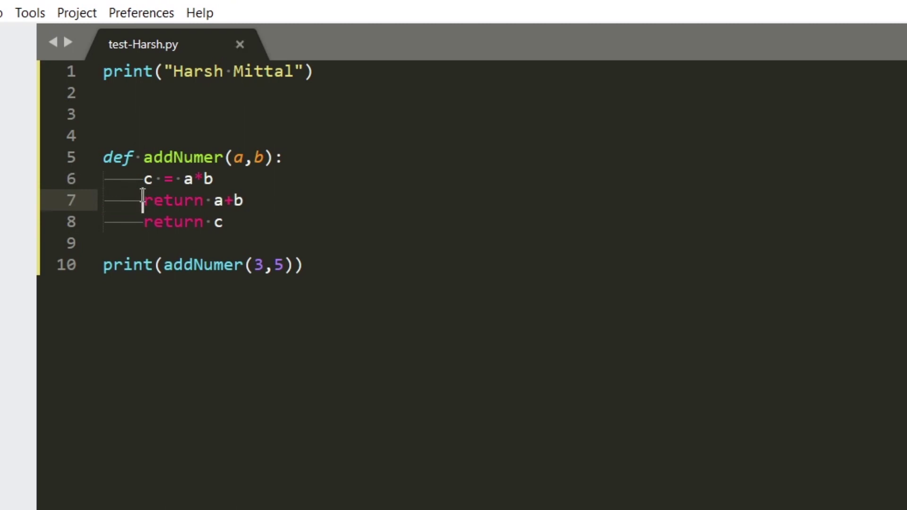
{"action": "key", "text": "F5"}
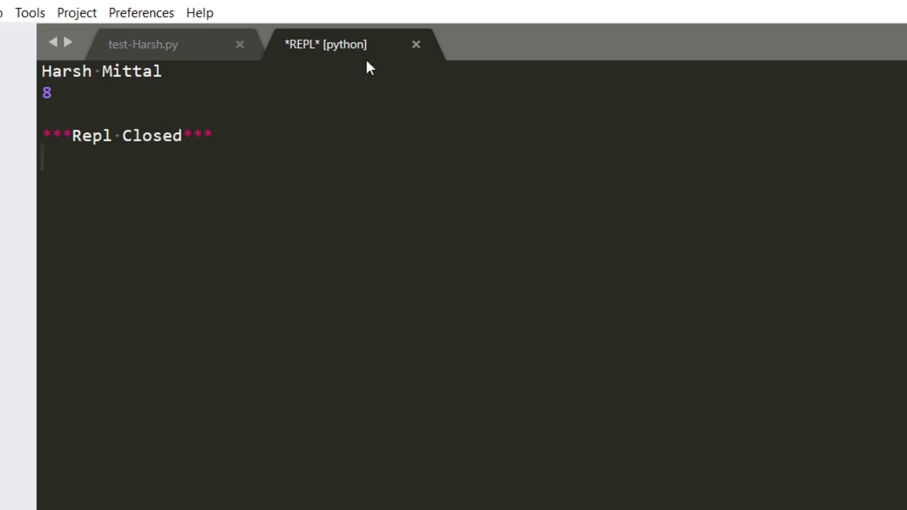
{"action": "left_click", "coordinate": [416, 43]}
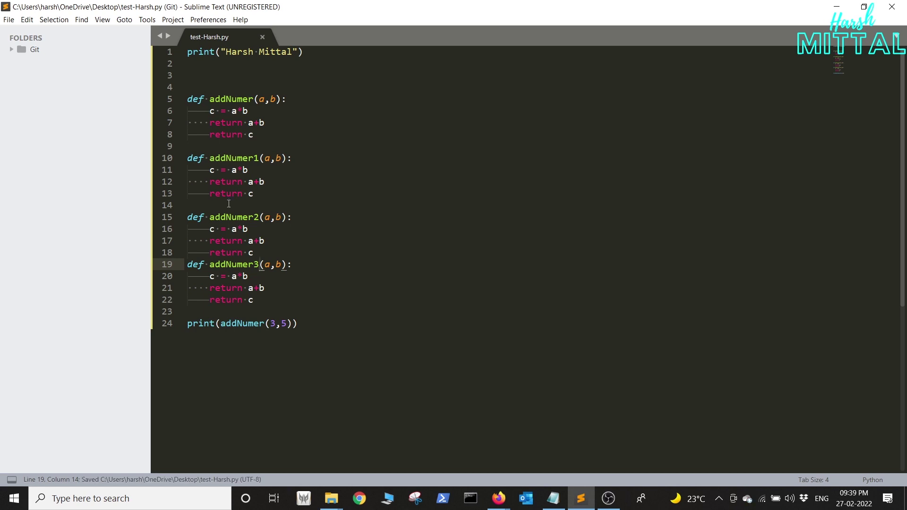
- Set Find to four spaces and Replace to a tab character copied from the code
{"action": "key", "text": "ctrl+h"}
{"action": "key", "text": "BackSpace"}
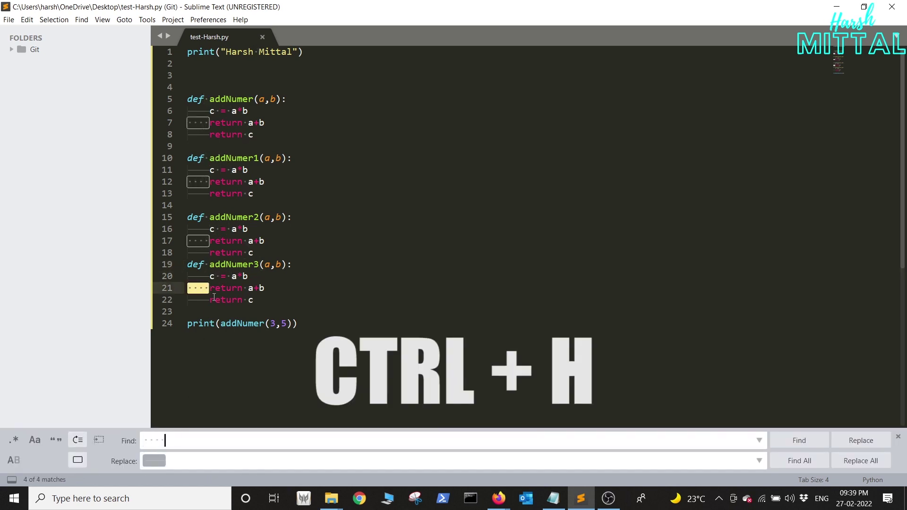
{"action": "left_click_drag", "start_coordinate": [211, 299], "coordinate": [190, 300]}
{"action": "key", "text": "ctrl+c"}
{"action": "left_click", "coordinate": [183, 462]}
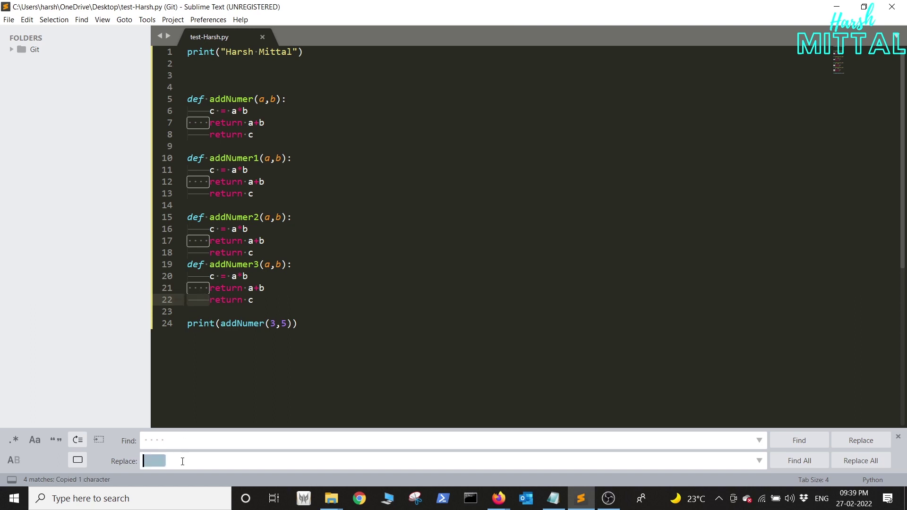
{"action": "key", "text": "ctrl+v"}
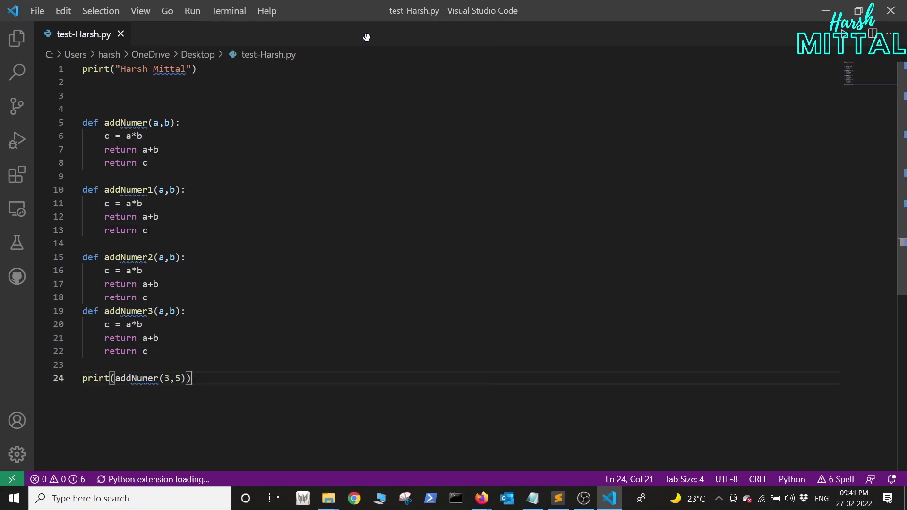
{"action": "scroll", "coordinate": [247, 418], "scroll_direction": "up", "scroll_amount": 1}
{"action": "scroll", "coordinate": [247, 419], "scroll_direction": "down", "scroll_amount": 1}
{"action": "scroll", "coordinate": [247, 419], "scroll_direction": "up", "scroll_amount": 1}
{"action": "left_click_drag", "start_coordinate": [321, 366], "coordinate": [321, 293]}
- Set VS Code's Editor: Render Whitespace to 'all', then return to line 6 of test-Harsh.py
{"action": "left_click", "coordinate": [246, 231]}
{"action": "left_click", "coordinate": [38, 11]}
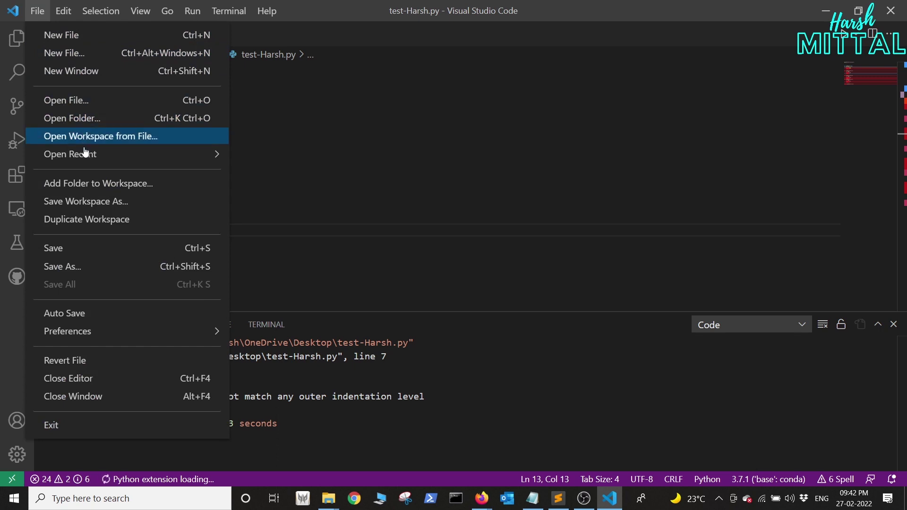
{"action": "mouse_move", "coordinate": [67, 331]}
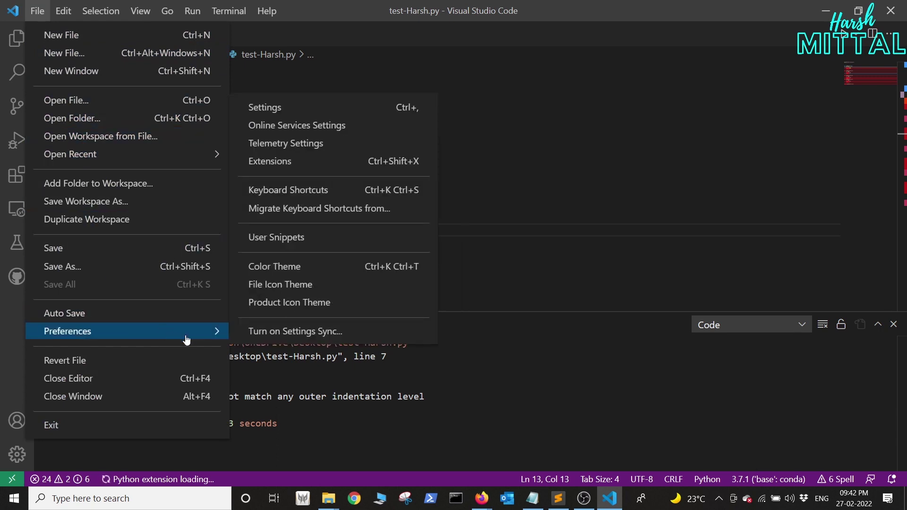
{"action": "left_click", "coordinate": [288, 110]}
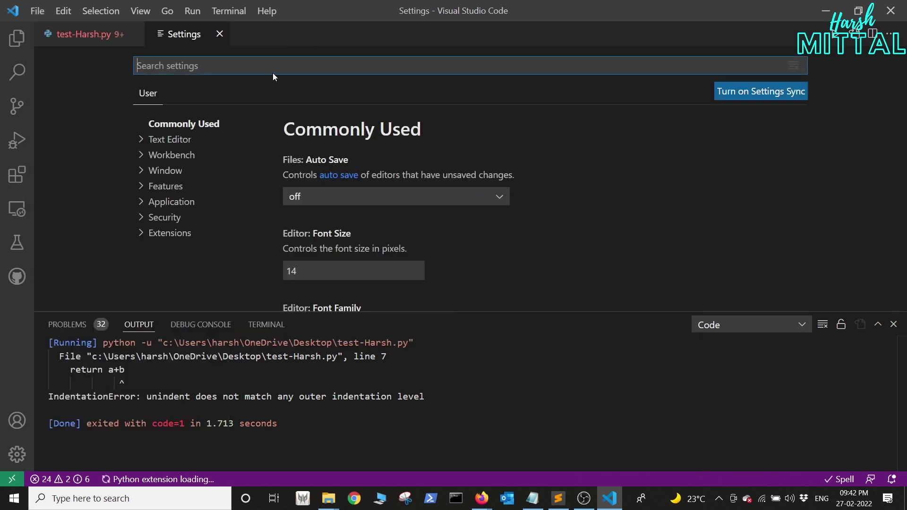
{"action": "type", "text": "whitesp"}
{"action": "type", "text": "a"}
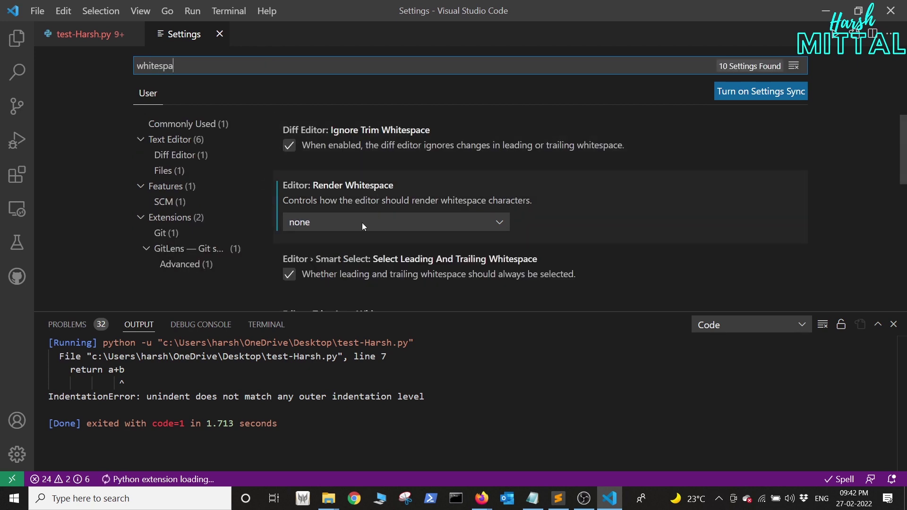
{"action": "left_click", "coordinate": [362, 223]}
{"action": "left_click", "coordinate": [324, 295]}
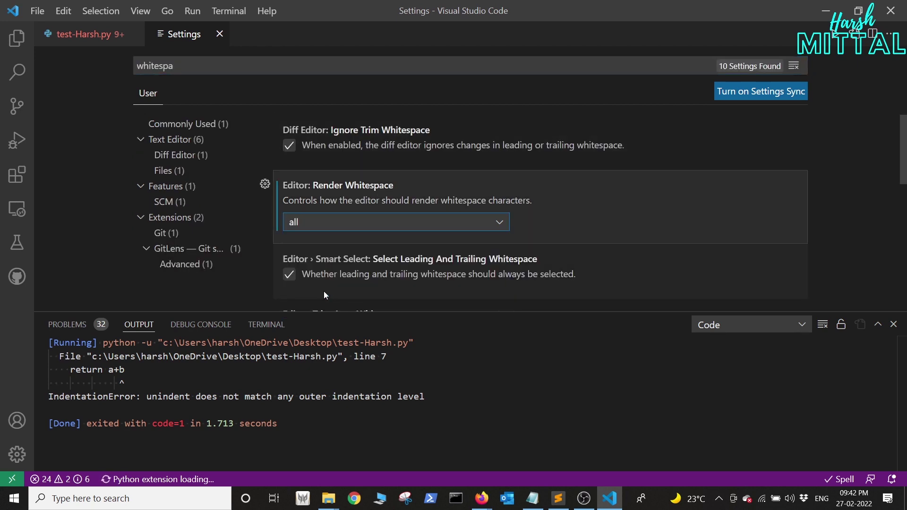
{"action": "left_click", "coordinate": [85, 34]}
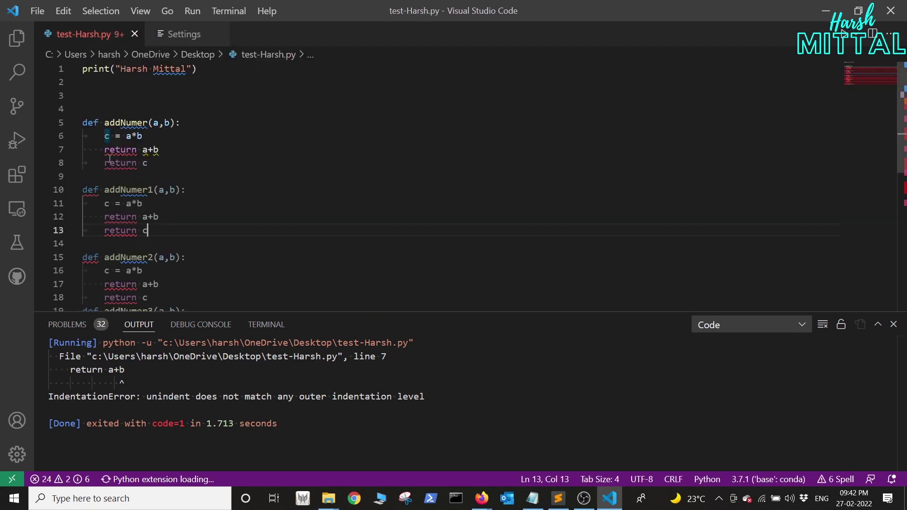
{"action": "left_click", "coordinate": [93, 136]}
- Use Replace All to swap every four-space indent for a tab copied from line 6
{"action": "key", "text": "ctrl+h"}
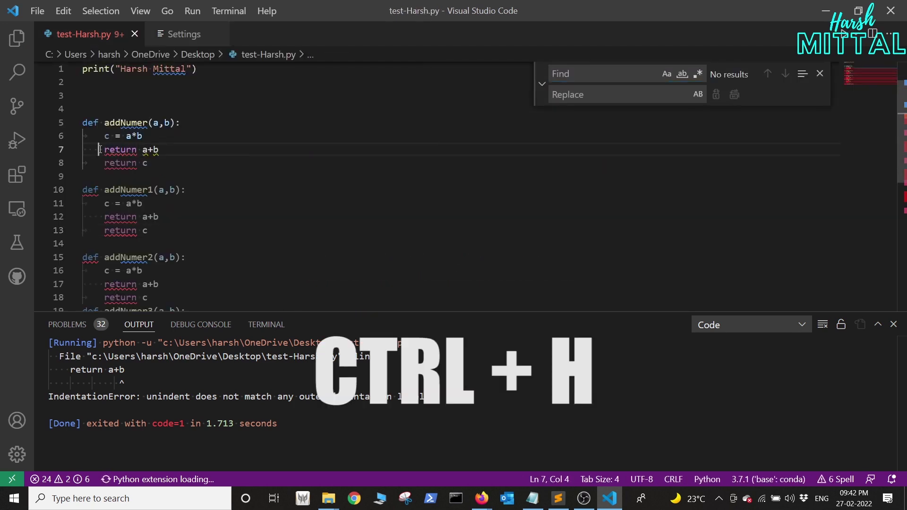
{"action": "double_click", "coordinate": [100, 149]}
{"action": "left_click", "coordinate": [599, 74]}
{"action": "key", "text": "ctrl+v"}
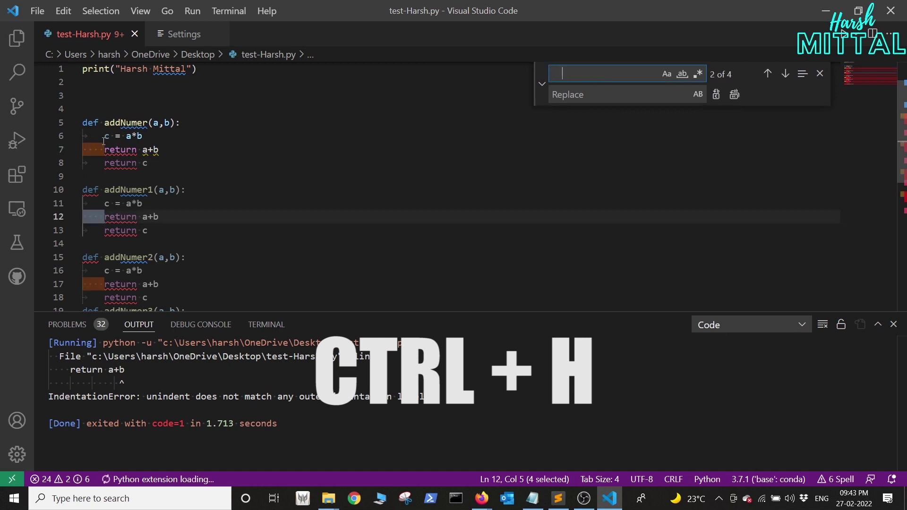
{"action": "double_click", "coordinate": [94, 135]}
{"action": "left_click", "coordinate": [585, 95]}
{"action": "key", "text": "ctrl+v"}
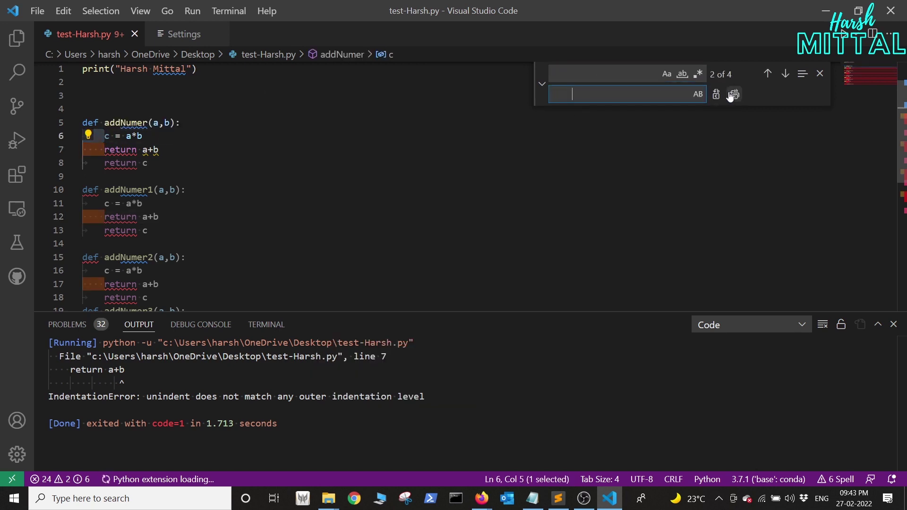
{"action": "left_click", "coordinate": [733, 95]}
- Save and run the file with Run Code, then select the printed 'Harsh Mittal' and 8
{"action": "key", "text": "ctrl+s"}
{"action": "scroll", "coordinate": [466, 173], "scroll_direction": "down", "scroll_amount": 4}
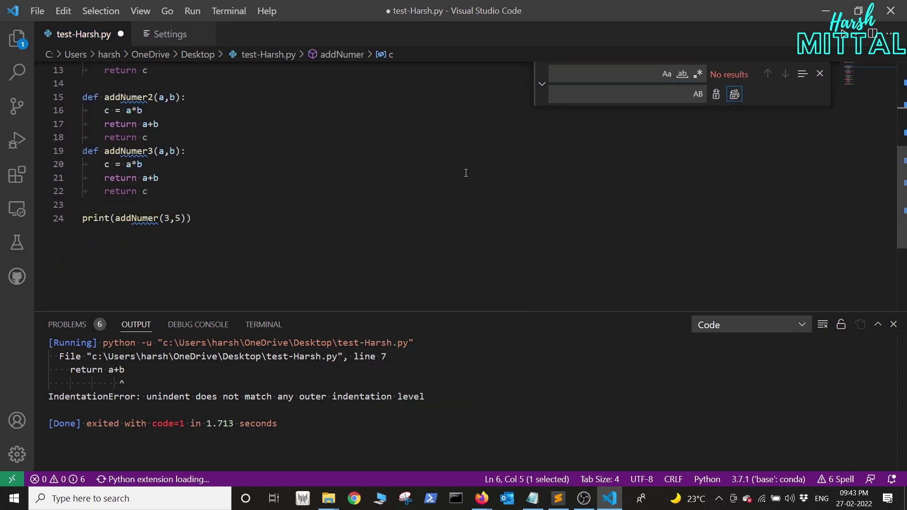
{"action": "scroll", "coordinate": [357, 269], "scroll_direction": "up", "scroll_amount": 2}
{"action": "right_click", "coordinate": [289, 192]}
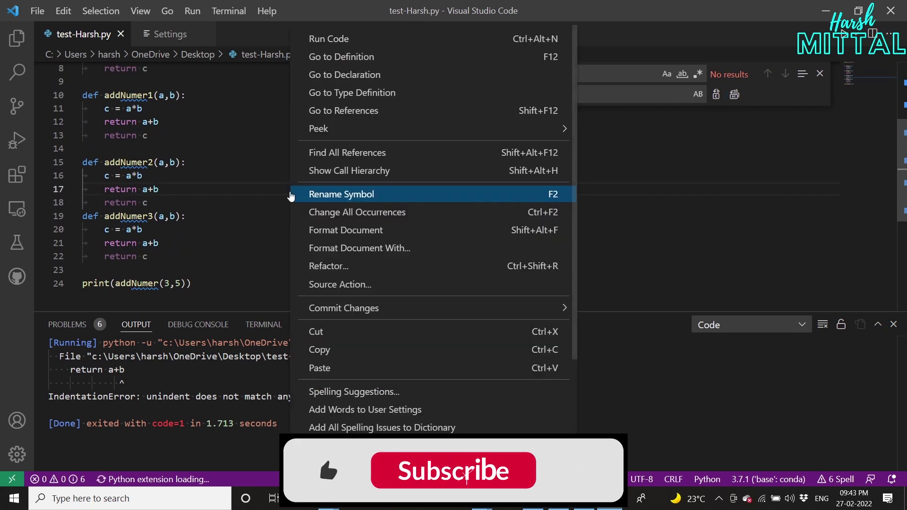
{"action": "left_click", "coordinate": [326, 39]}
{"action": "left_click_drag", "start_coordinate": [57, 413], "coordinate": [44, 398]}
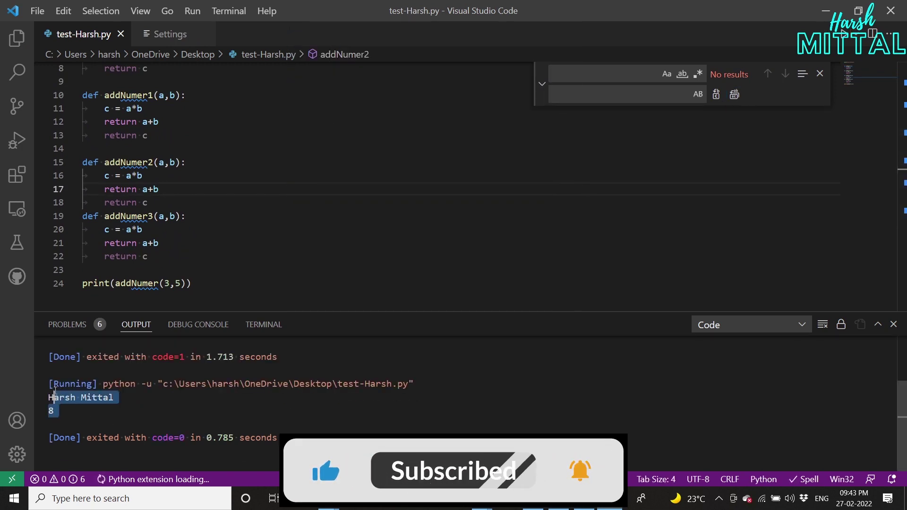